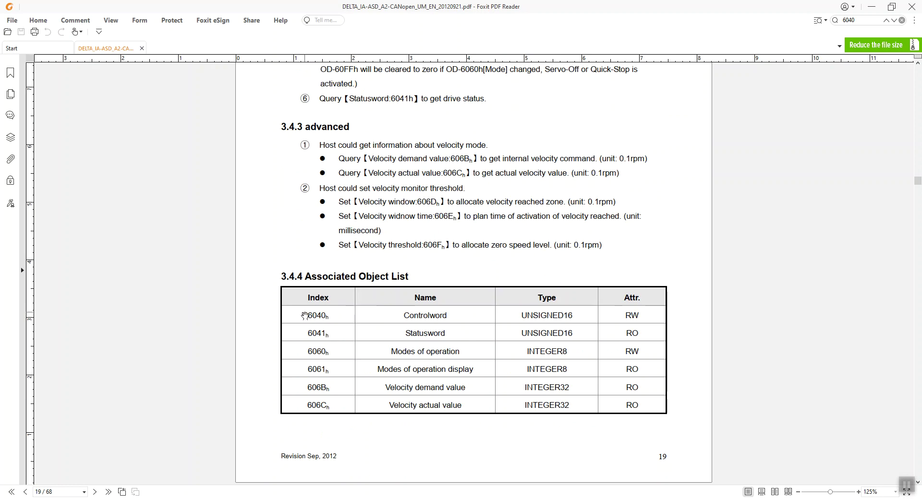
Review the velocity mode object list in the CANopen manual and the P1-01, P3-00 and P3-01 entries on the PowerPoint drive parameter slide.
drag(308, 313, 627, 391)
scroll(626, 392, down, 5)
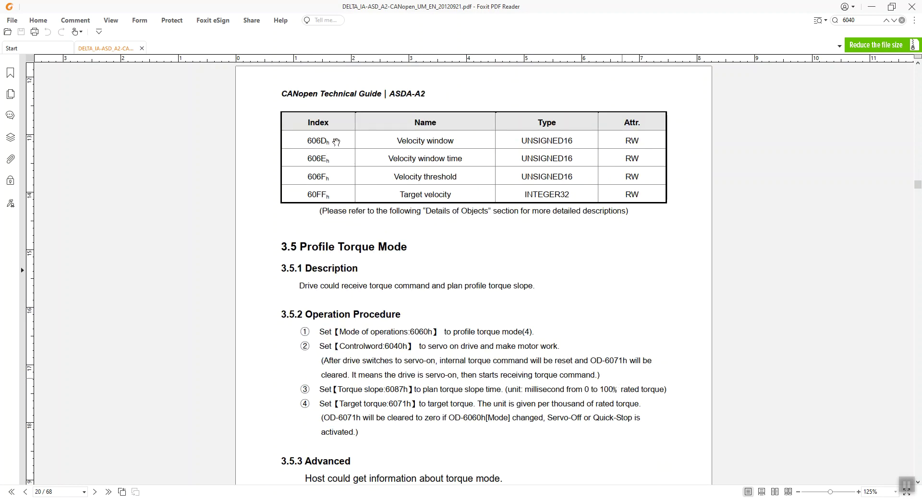
click(871, 8)
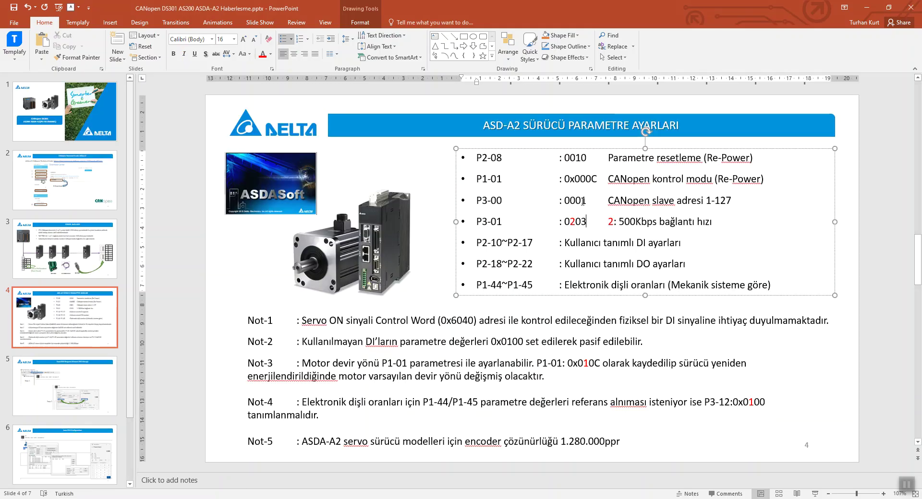
drag(475, 179, 506, 178)
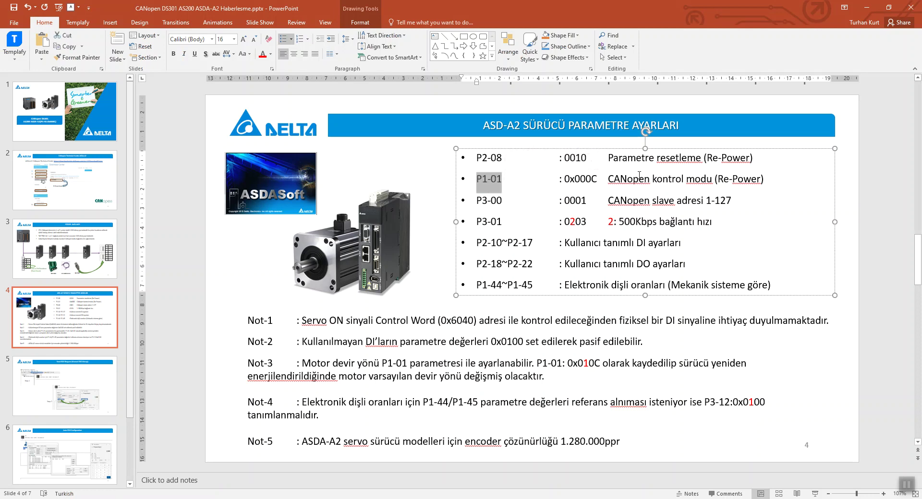
drag(477, 200, 504, 201)
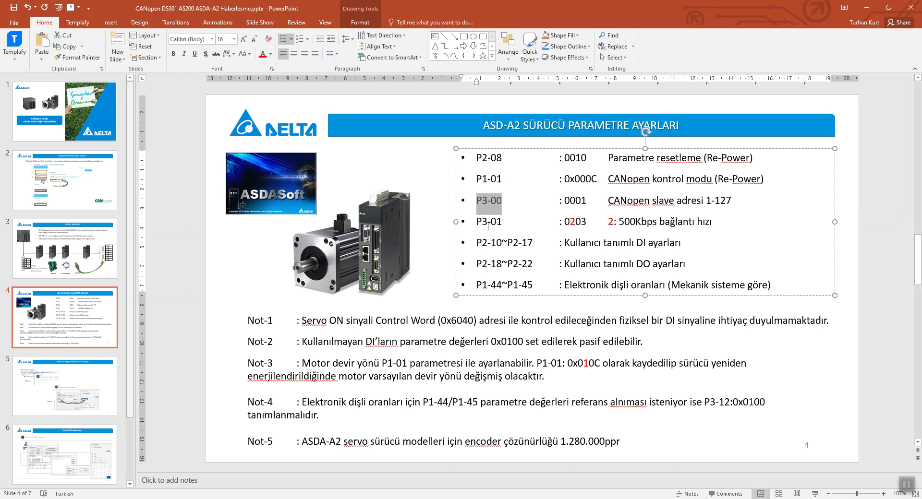
drag(477, 222, 502, 222)
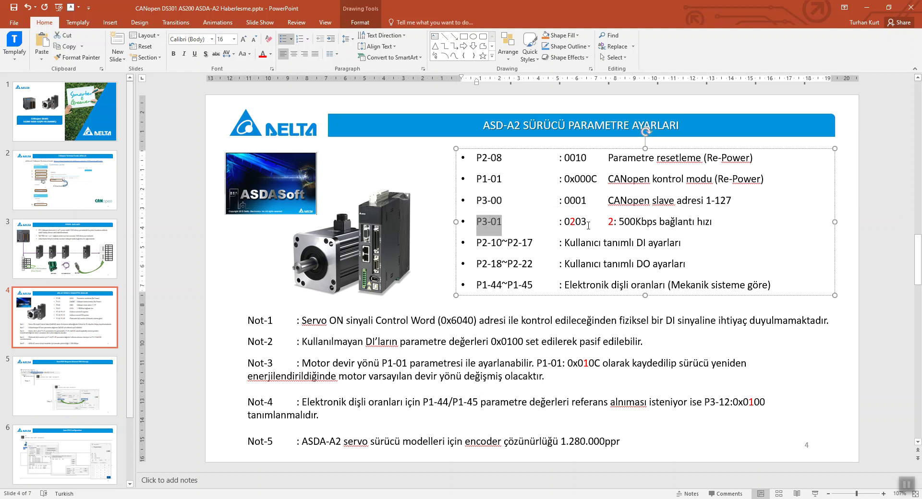
drag(577, 222, 569, 222)
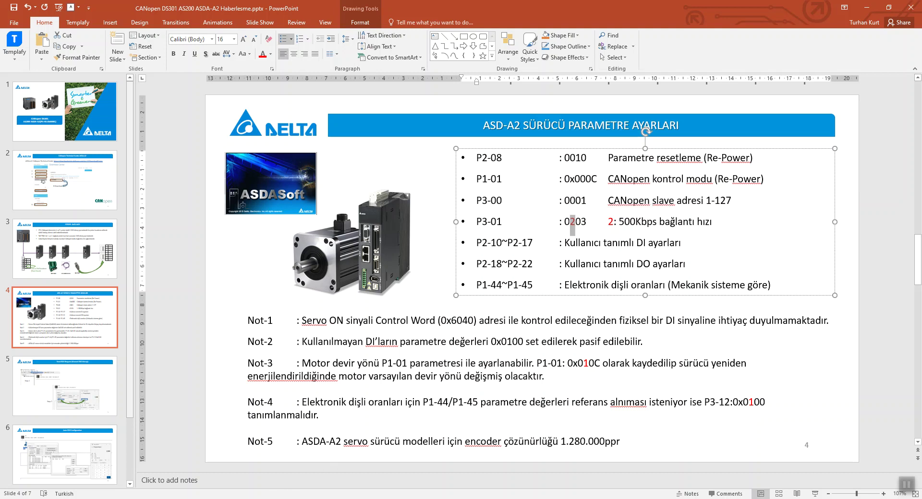
Switch to ASDA-Soft, load the parameter file from the 04.Profile Velocity Mode folder and go online with the ASDA-A2 servo.
key(alt+Tab)
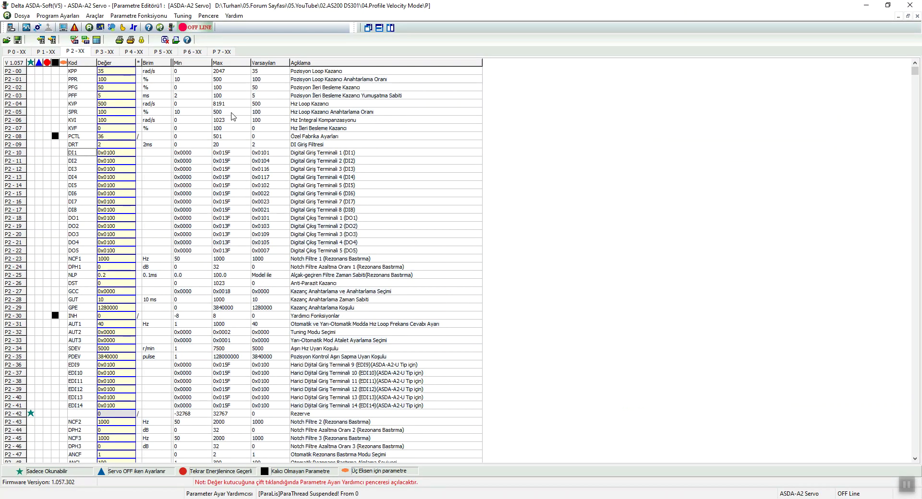
click(7, 41)
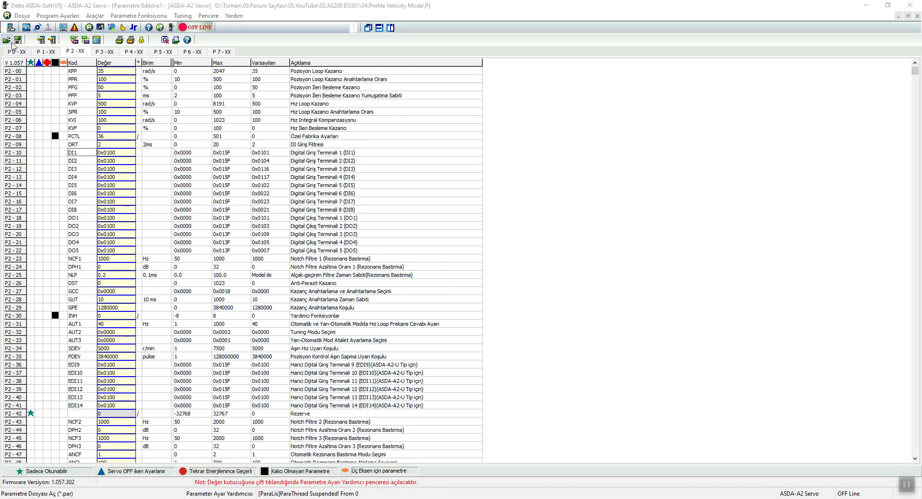
double_click(425, 214)
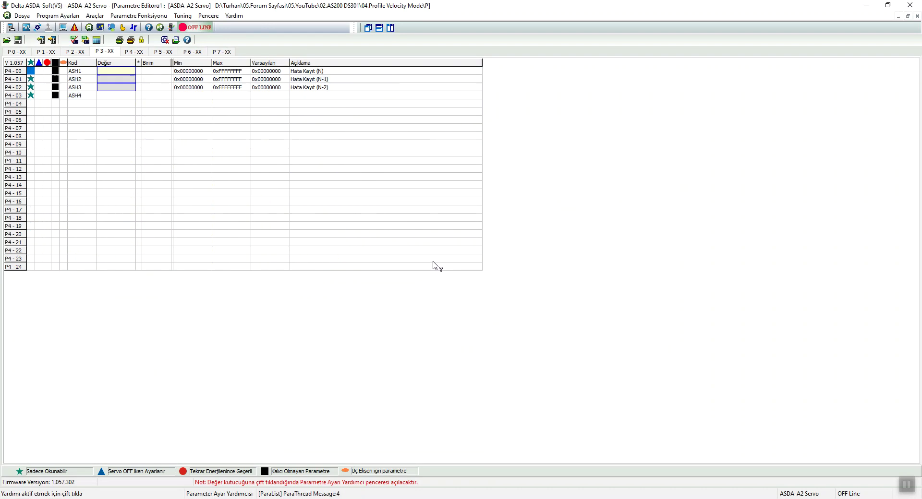
click(528, 273)
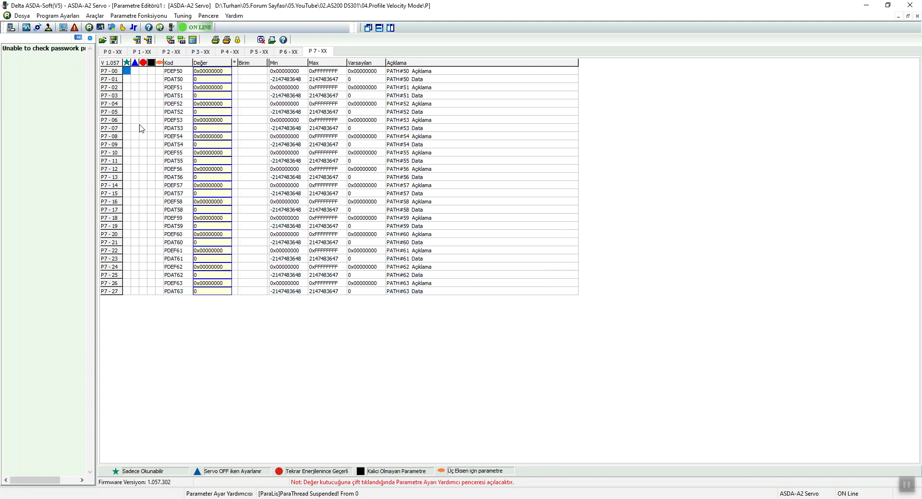
Inspect the control mode (P1-01), communication address (P3-00) and communication speed (P3-01) in the parameter helper without changing them.
click(139, 52)
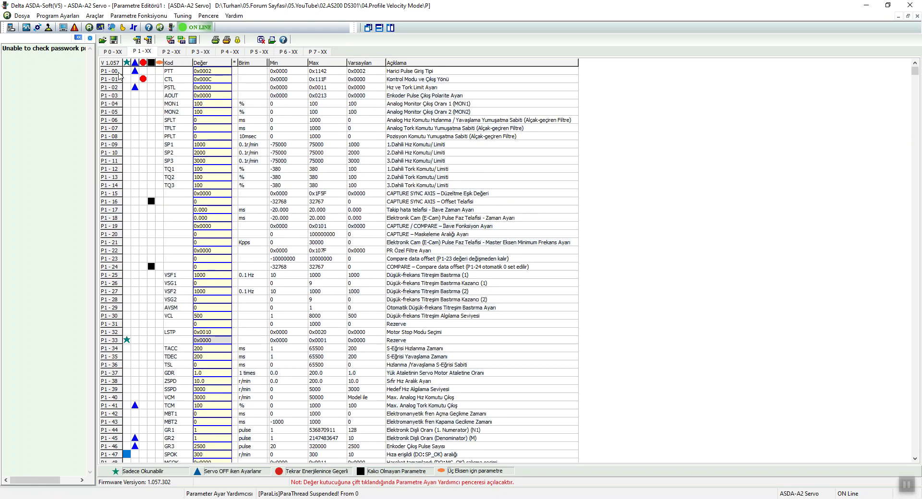
double_click(217, 79)
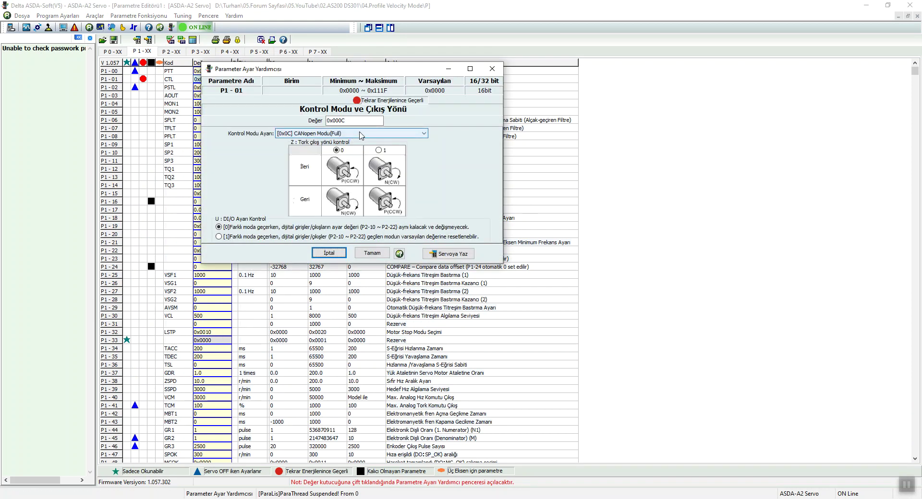
click(485, 69)
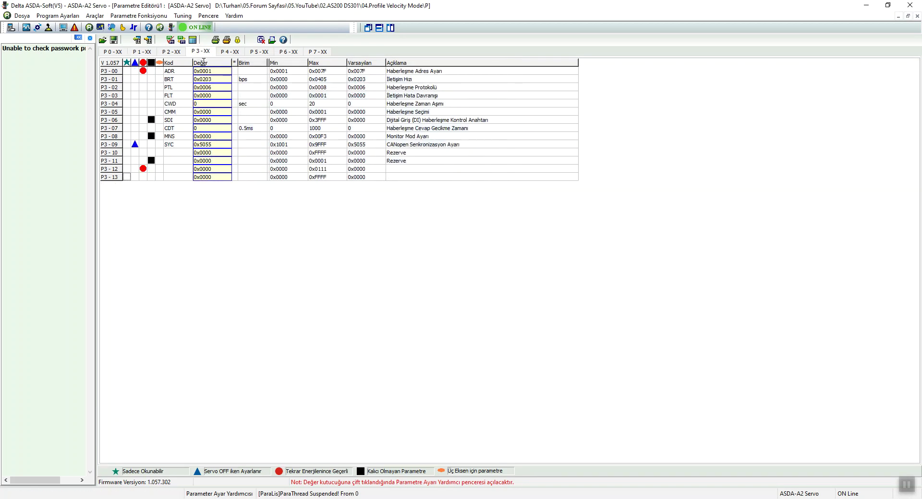
double_click(218, 71)
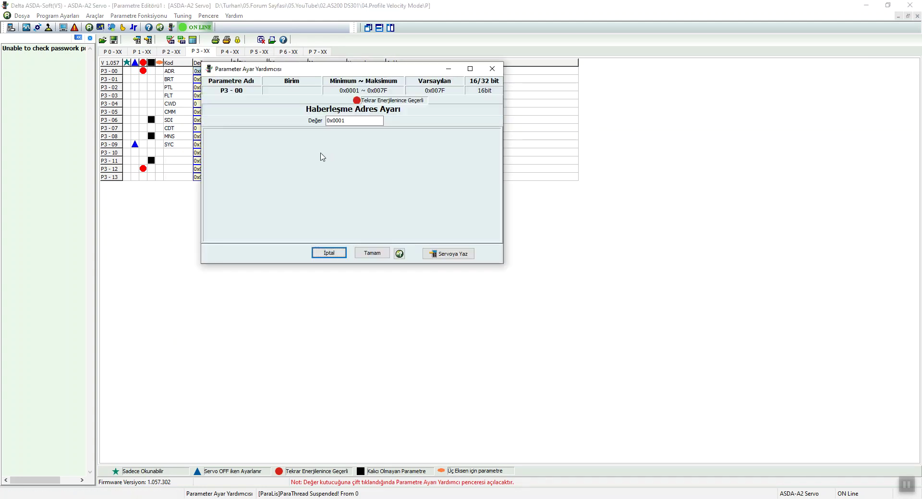
click(496, 69)
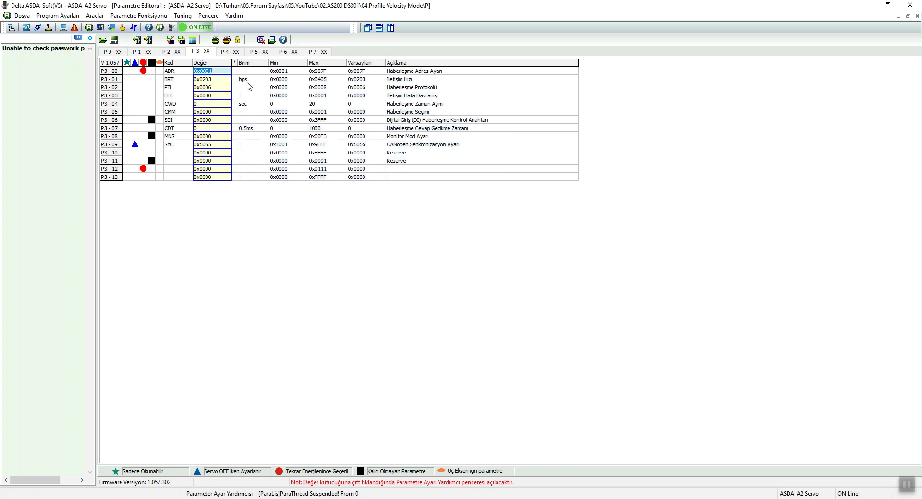
double_click(197, 80)
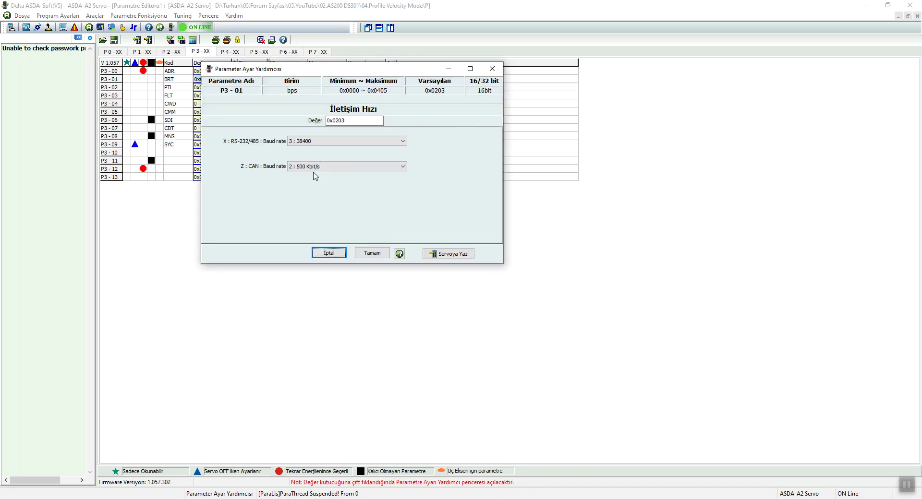
click(336, 253)
Set digital input parameter P2-10 (DI1) to 256 and check its assigned function in the parameter helper.
click(169, 51)
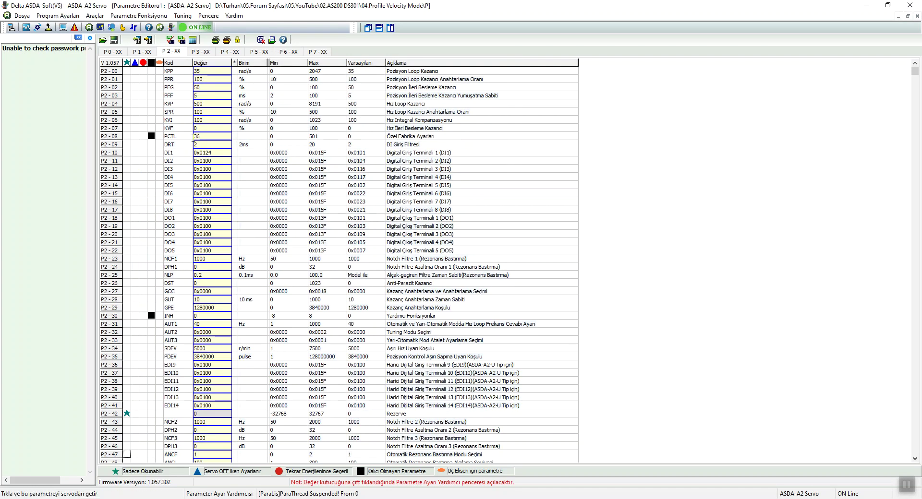
click(227, 152)
text(256)
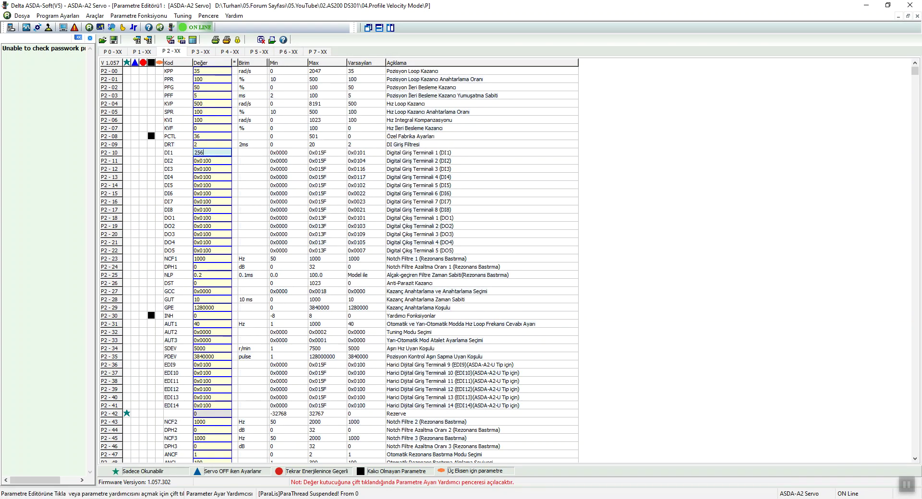
key(Return)
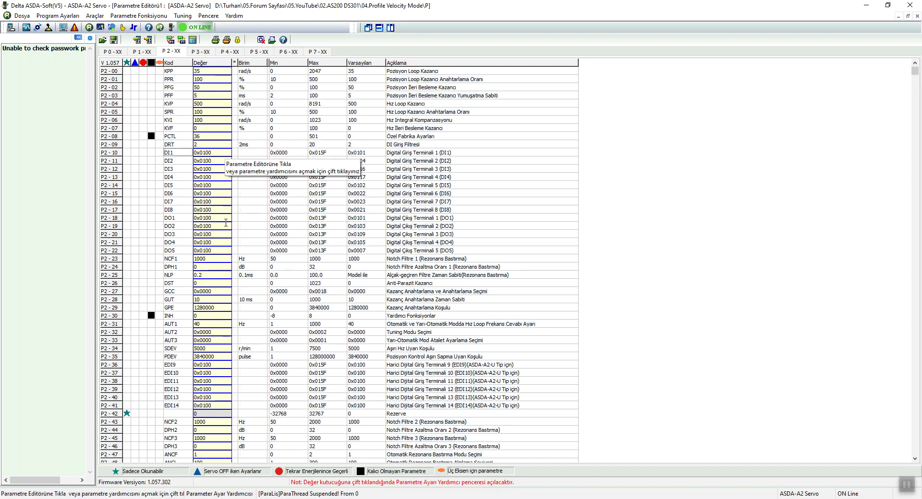
double_click(217, 151)
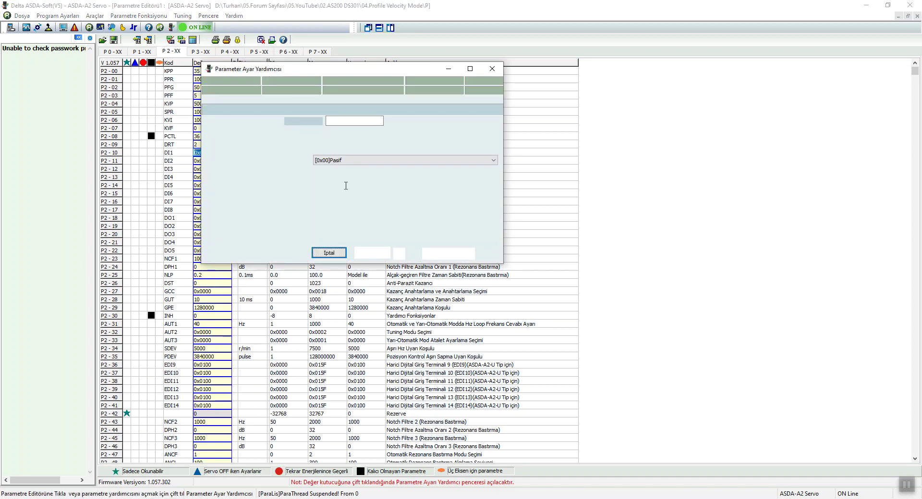
click(329, 253)
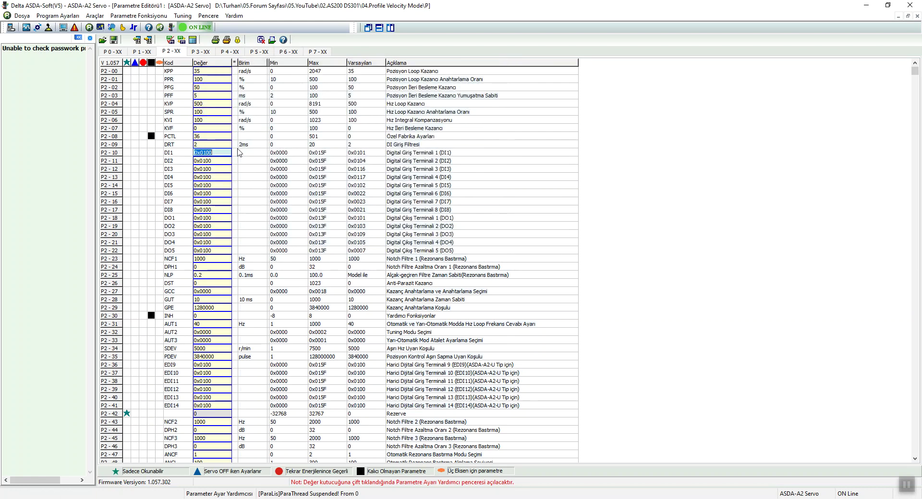
Write all parameters to the servo drive and take the connection offline.
click(150, 43)
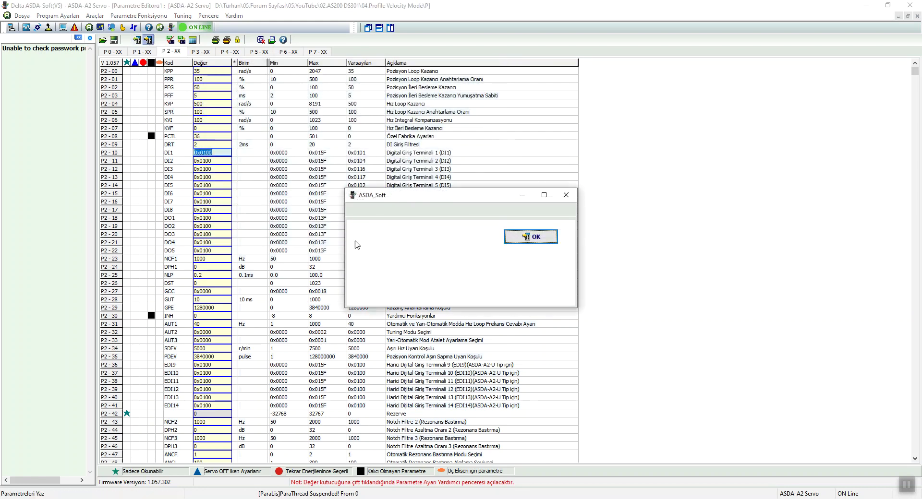
click(520, 237)
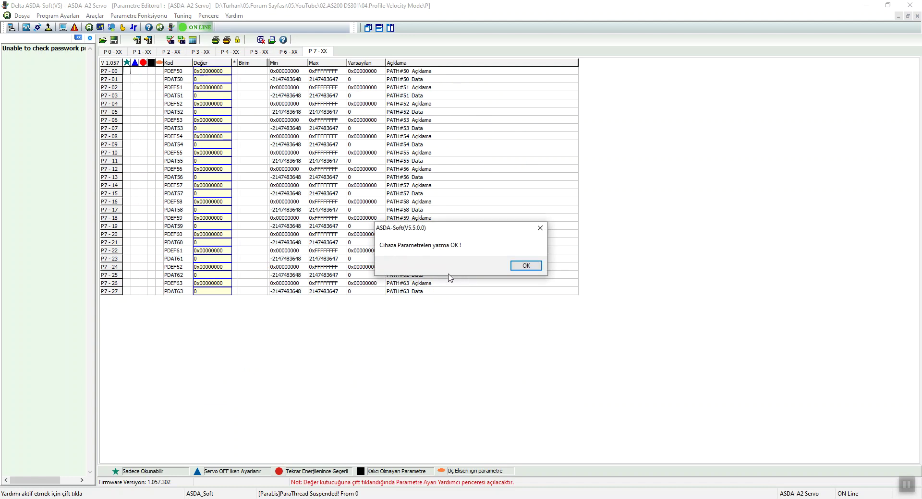
click(525, 266)
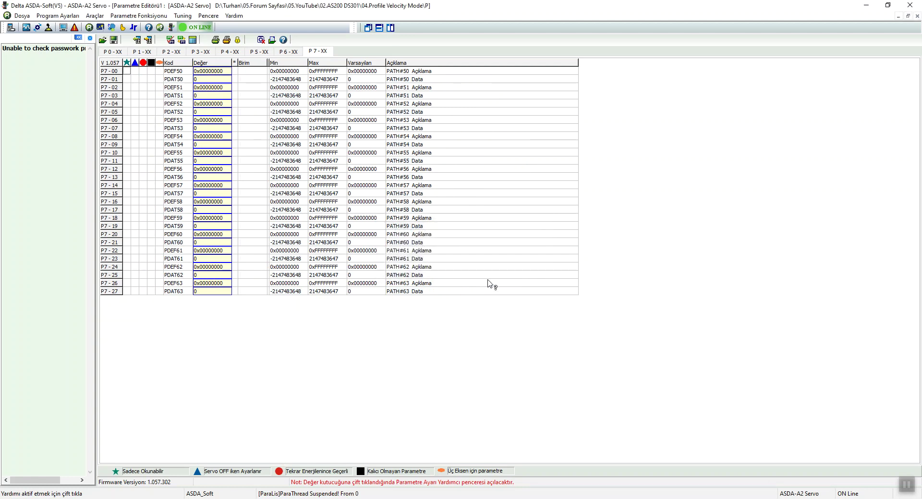
click(197, 27)
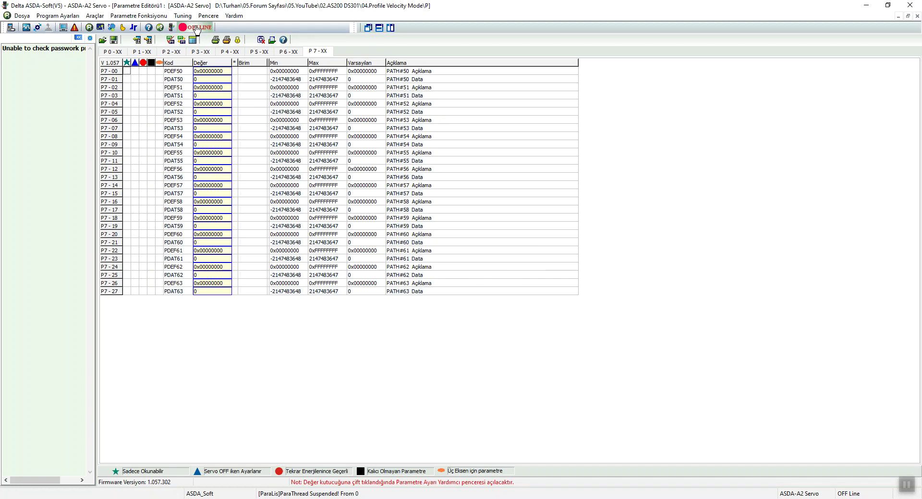
Switch to File Explorer and open Profile_Velocity_Mode_Data_Mapping.xlsx from the 04.Profile Velocity Mode folder.
click(866, 6)
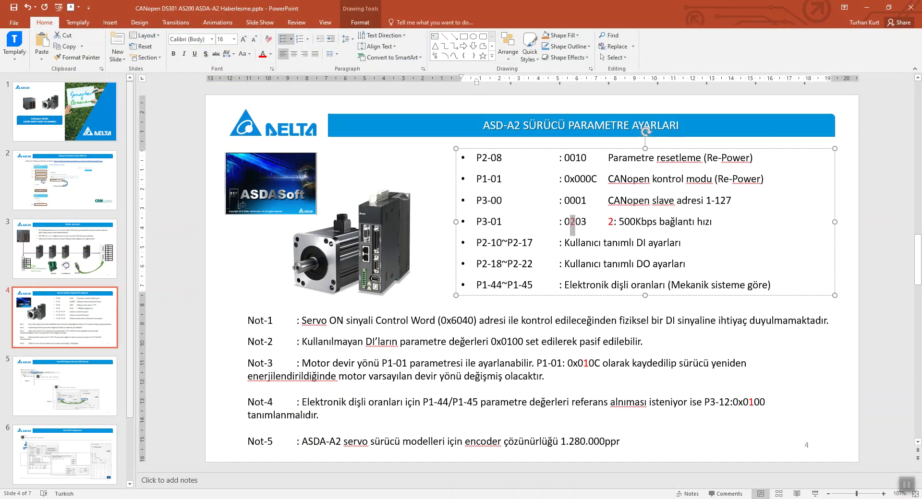
key(alt+Tab)
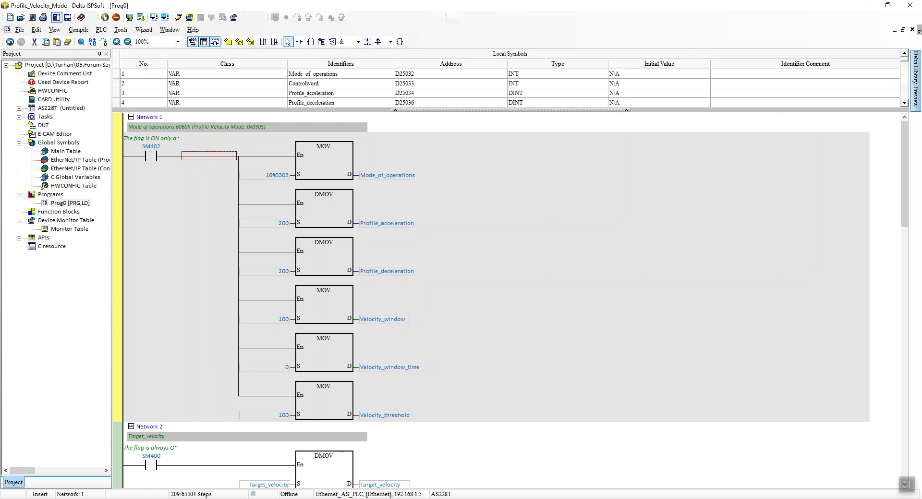
mouse_move(272, 498)
click(271, 498)
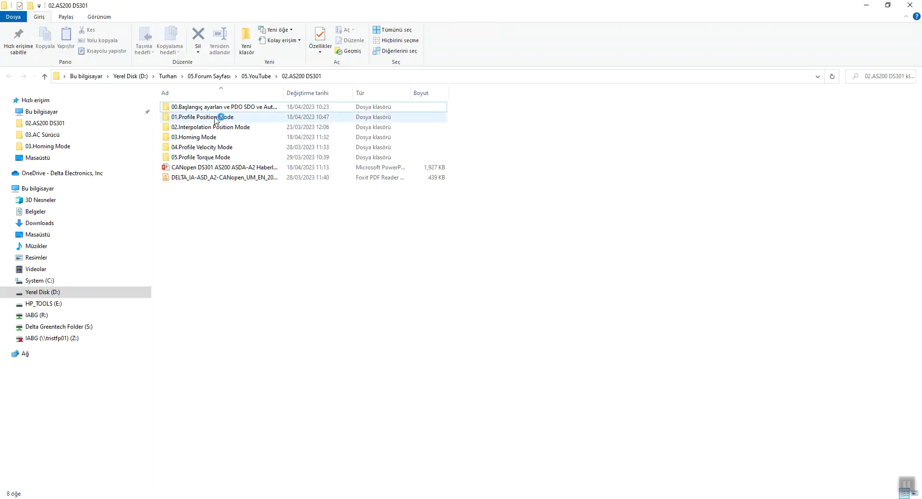
double_click(216, 147)
double_click(211, 118)
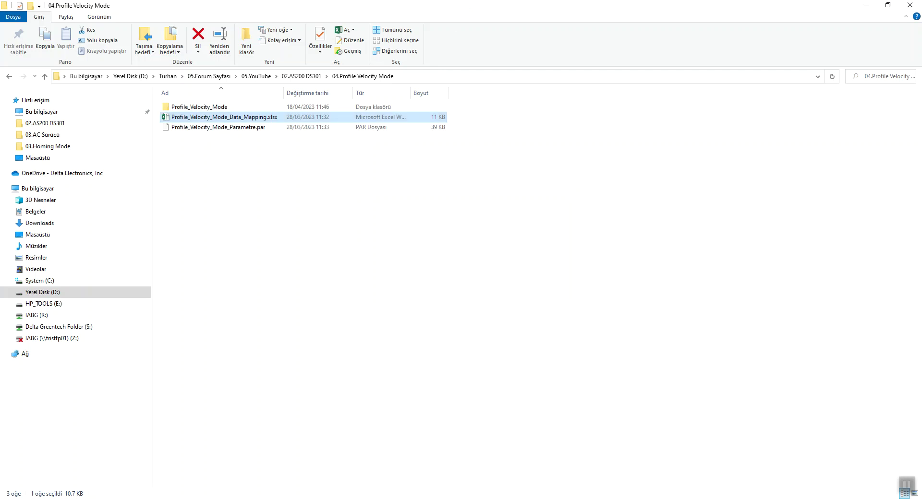
click(867, 8)
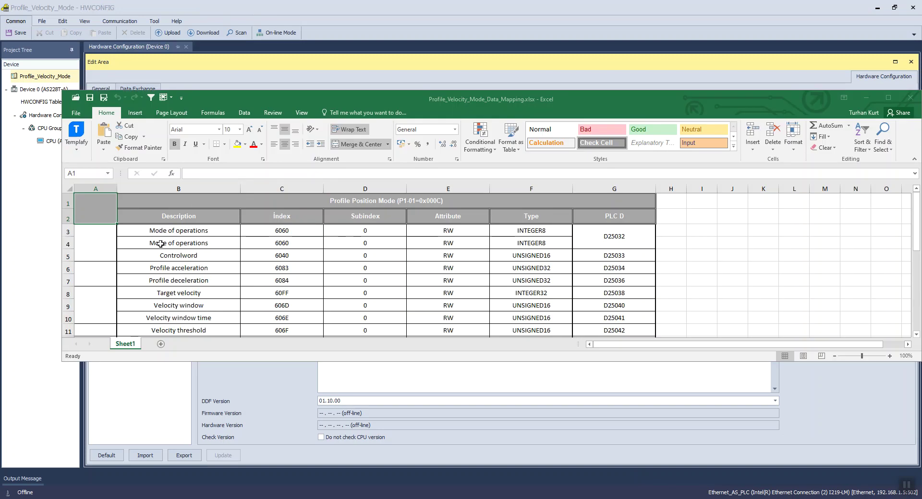
Switch back to HWCONFIG and set the CAN port work mode to CANopen DS301 in the AS228T-A's built-in CAN communication settings.
click(290, 71)
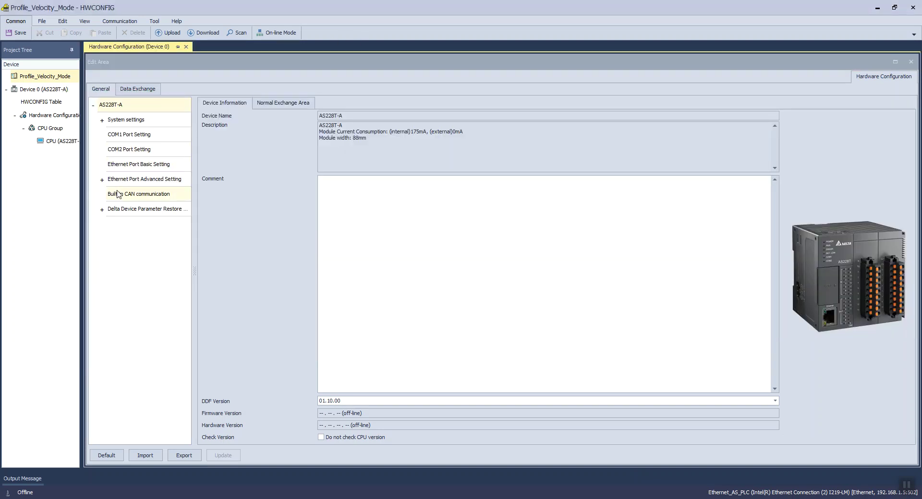
click(118, 194)
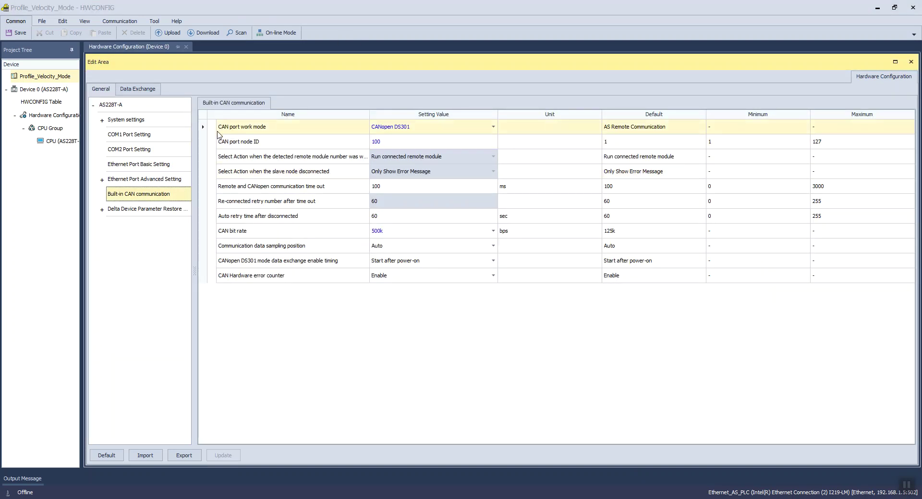
click(431, 129)
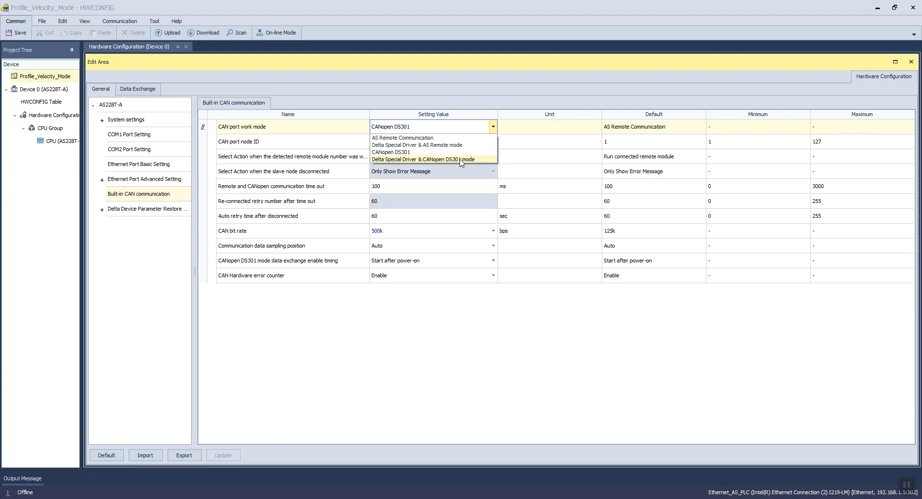
click(387, 152)
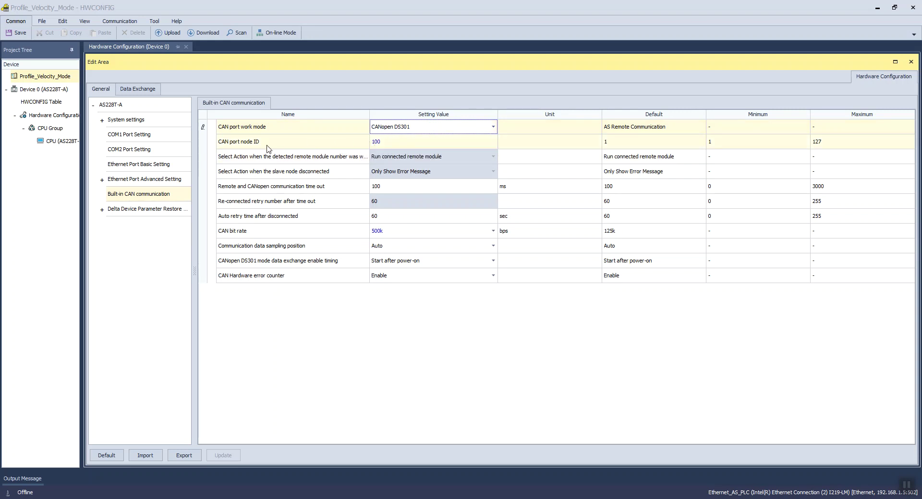
Set the CAN port node ID to 99.
click(403, 145)
double_click(389, 141)
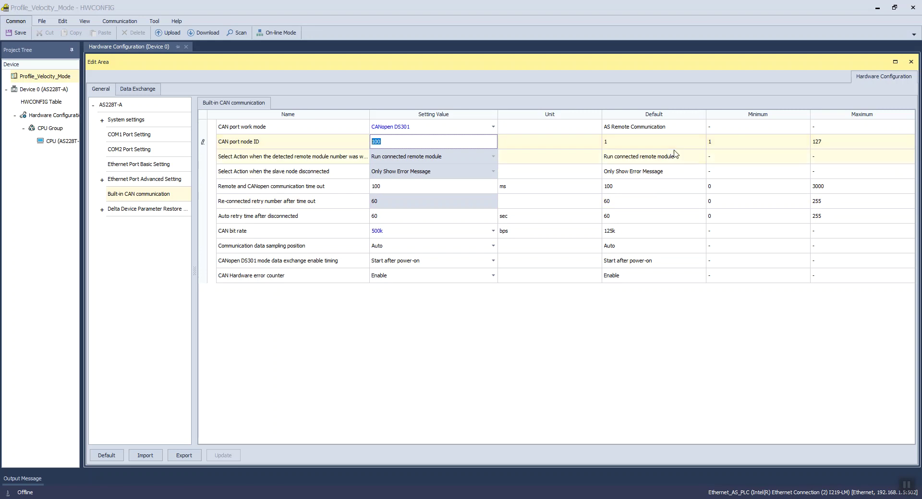
text(99)
click(419, 277)
click(442, 329)
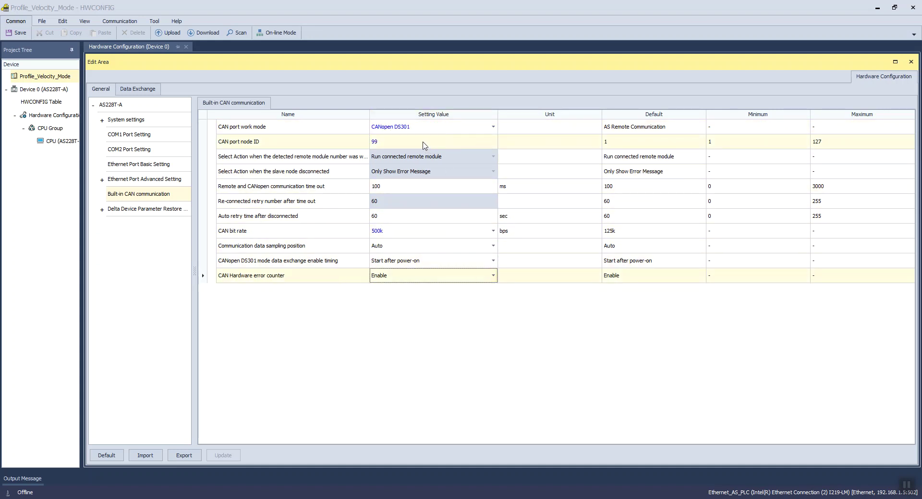
Save the project and download the hardware configuration to the PLC, recovering its previous executing status.
click(15, 36)
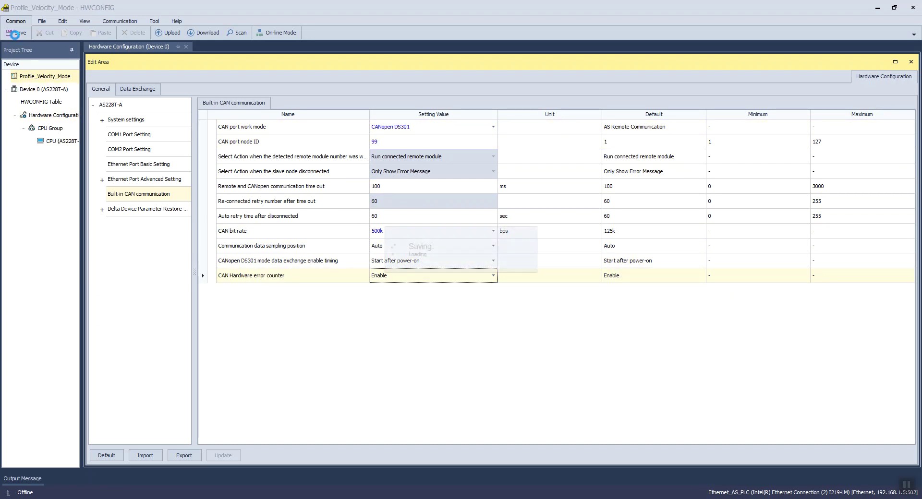
click(192, 35)
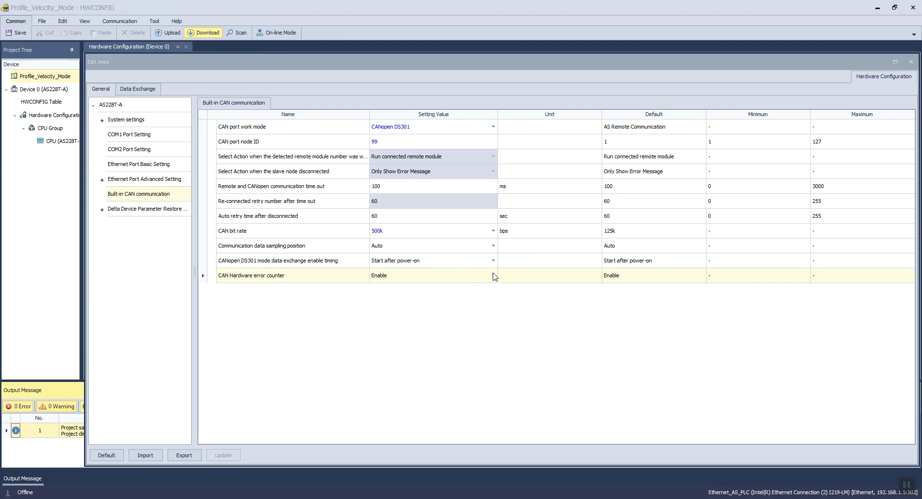
click(626, 387)
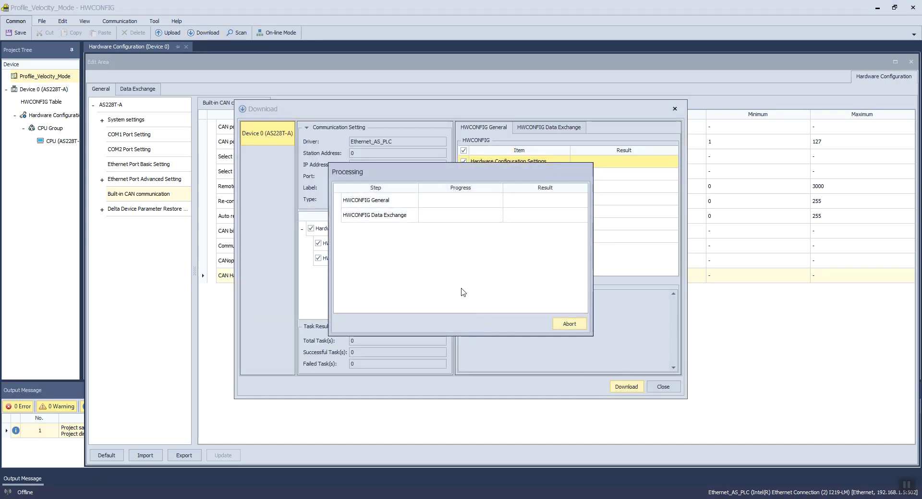
click(446, 279)
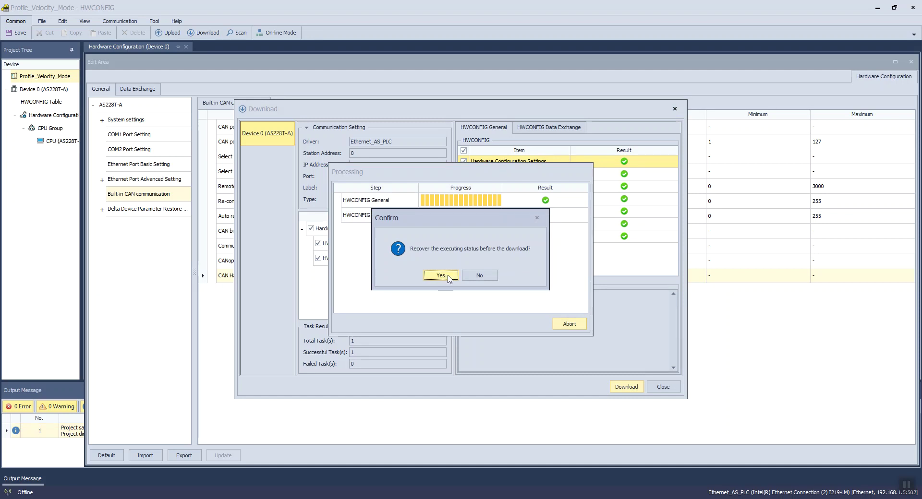
click(441, 276)
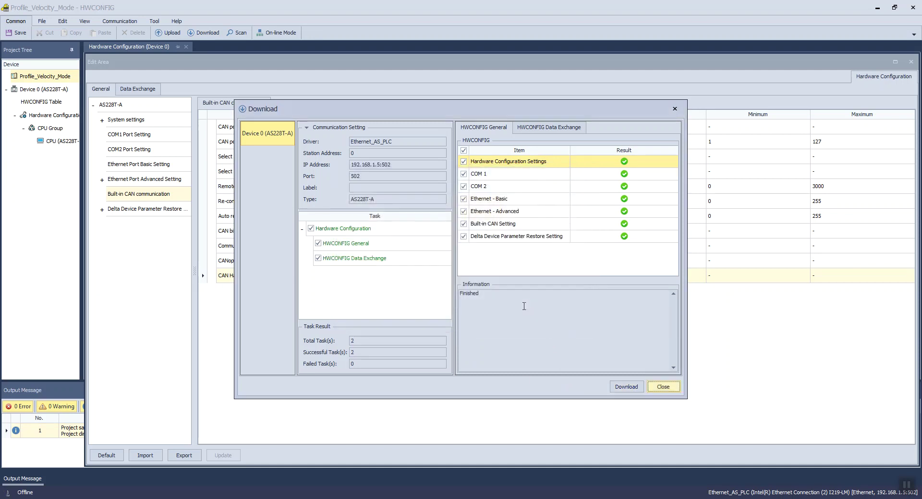
click(663, 388)
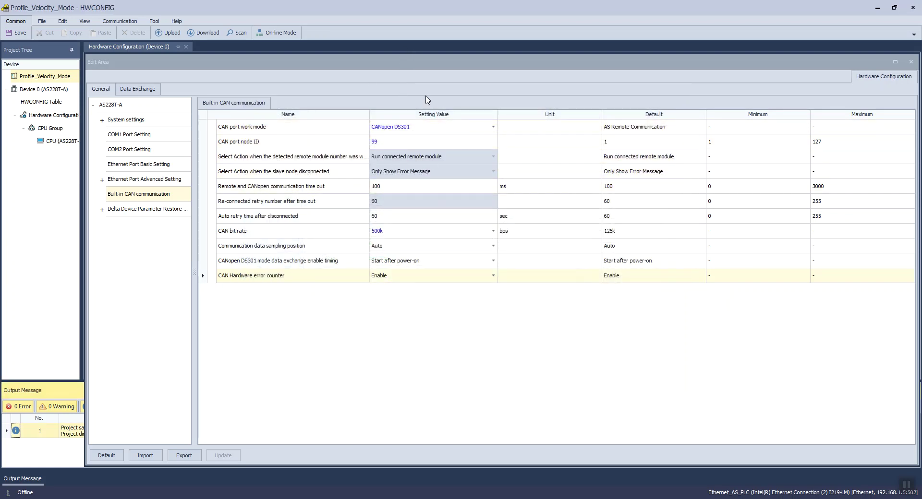
Shrink the edit area to reveal the hardware layout and launch CANopen Builder for the AS228T-A module.
double_click(444, 58)
click(151, 118)
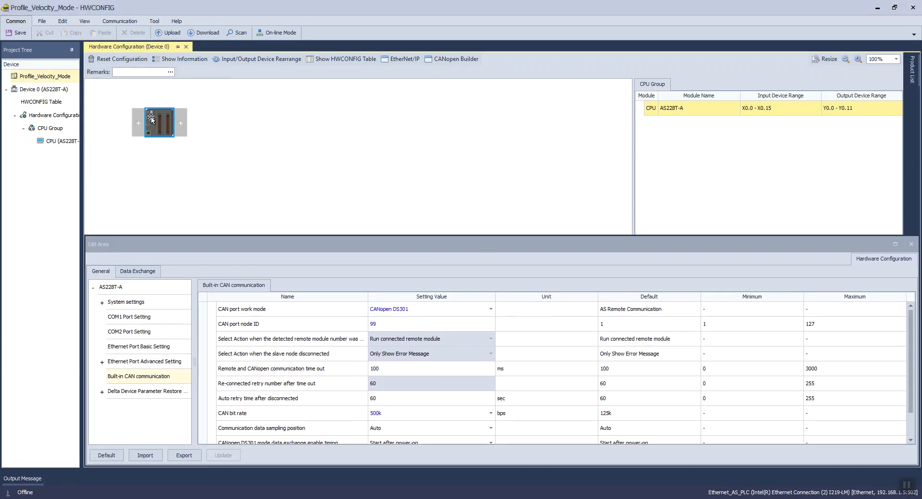
right_click(151, 118)
mouse_move(189, 126)
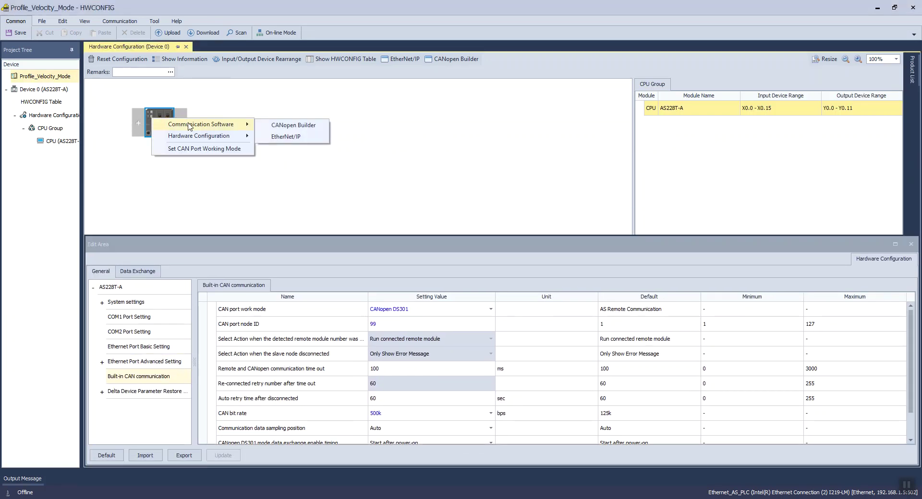
click(287, 126)
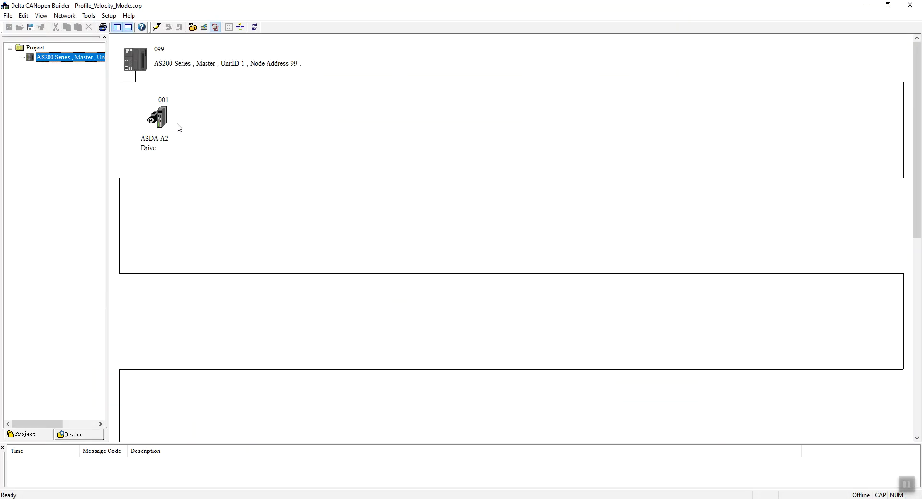
Delete the existing ASDA-A2 Drive node, then go online and scan the CANopen network for it, stopping the scan early.
click(162, 120)
key(Delete)
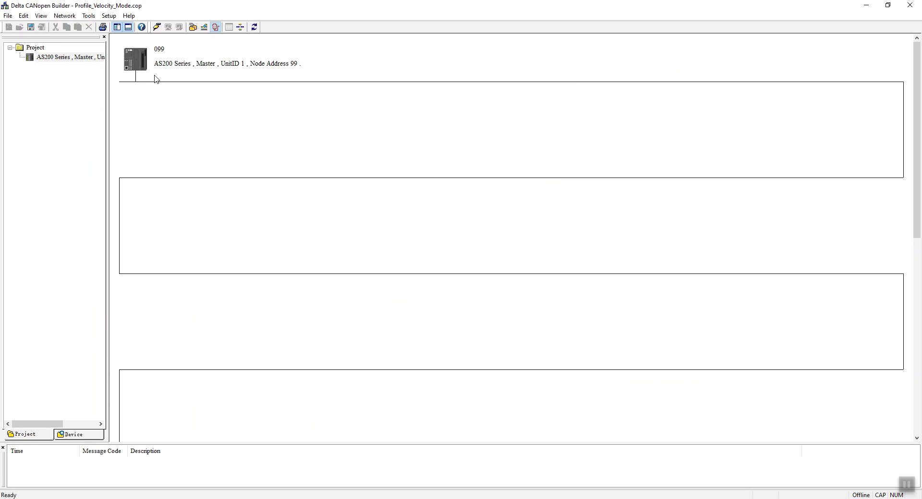
click(158, 28)
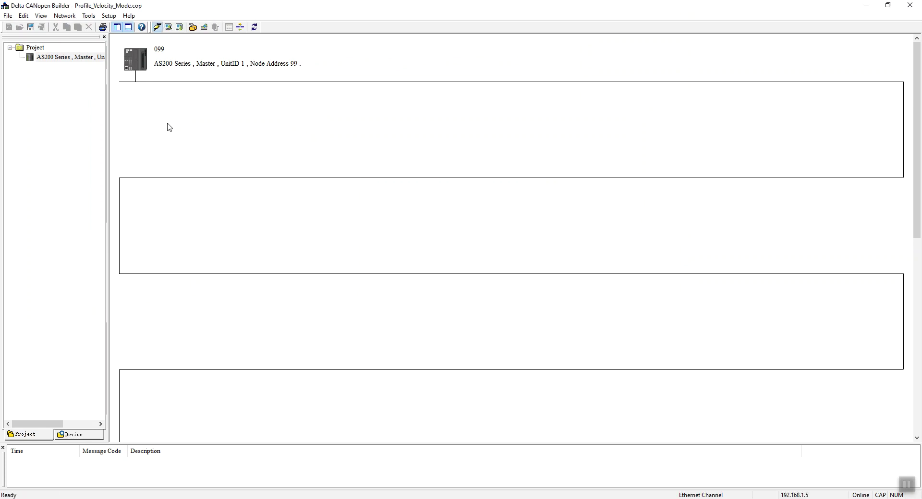
click(169, 28)
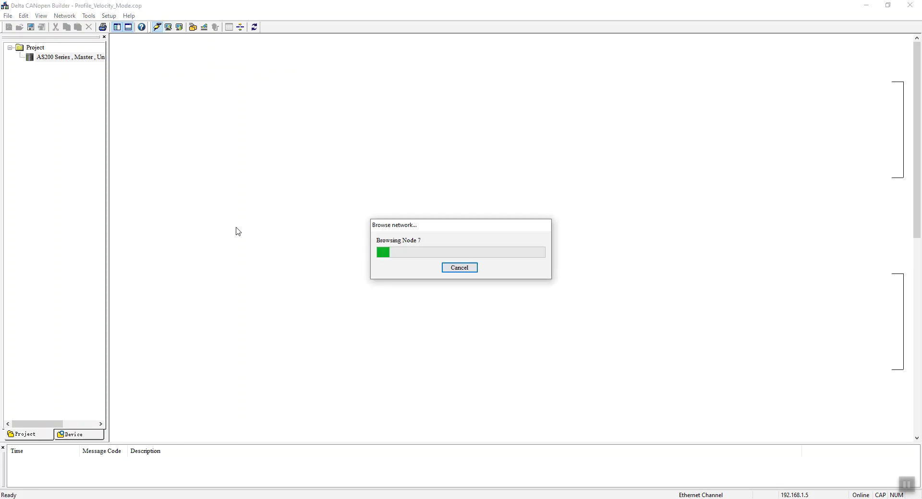
click(465, 268)
Arrange the CANopen Builder window side by side with the Profile_Velocity_Mode_Data_Mapping.xlsx workbook.
click(888, 5)
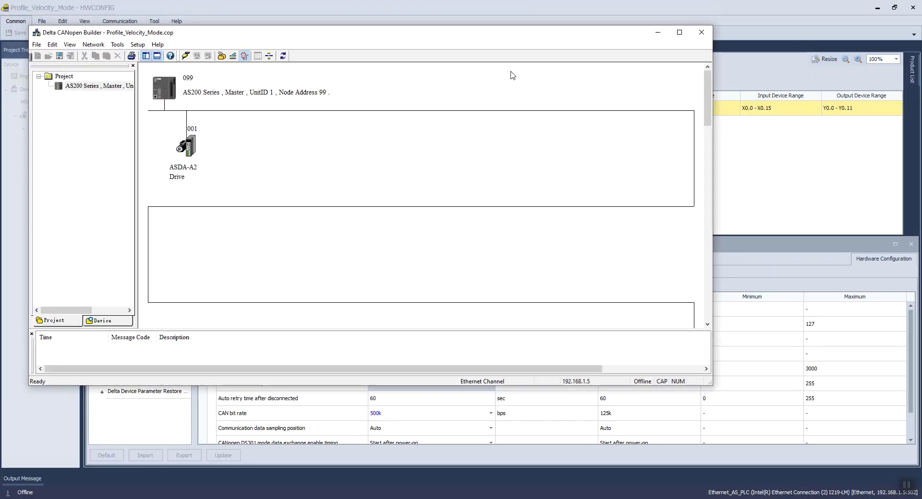
drag(342, 37, 320, 21)
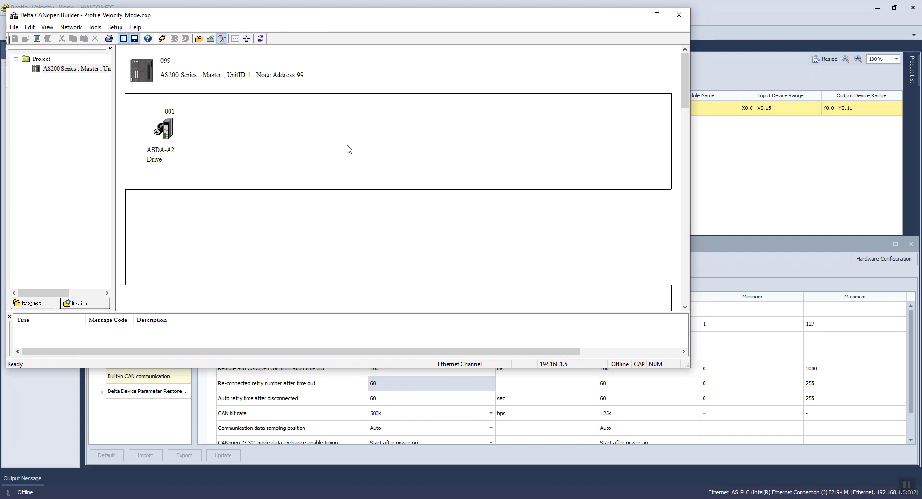
drag(210, 15, 1, 216)
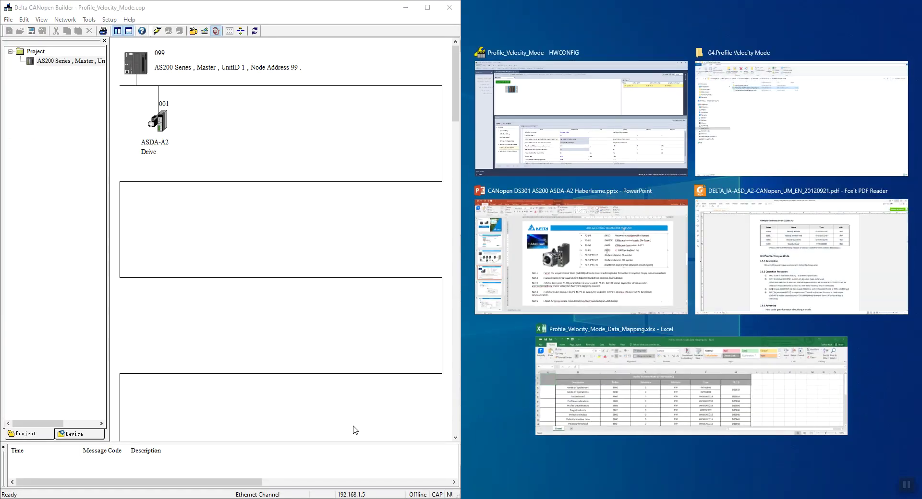
click(642, 400)
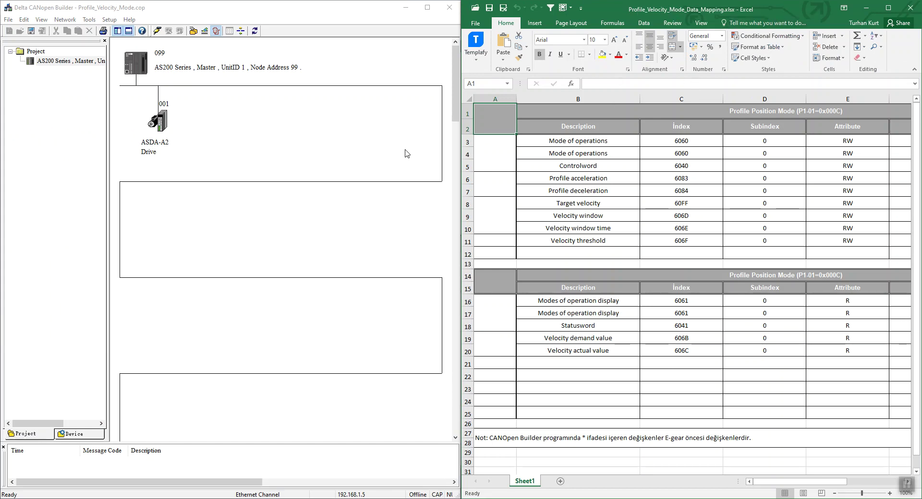
Open the ASDA-A2 Drive's node configuration and remove the existing mapped object from RxPDO 1.
double_click(161, 121)
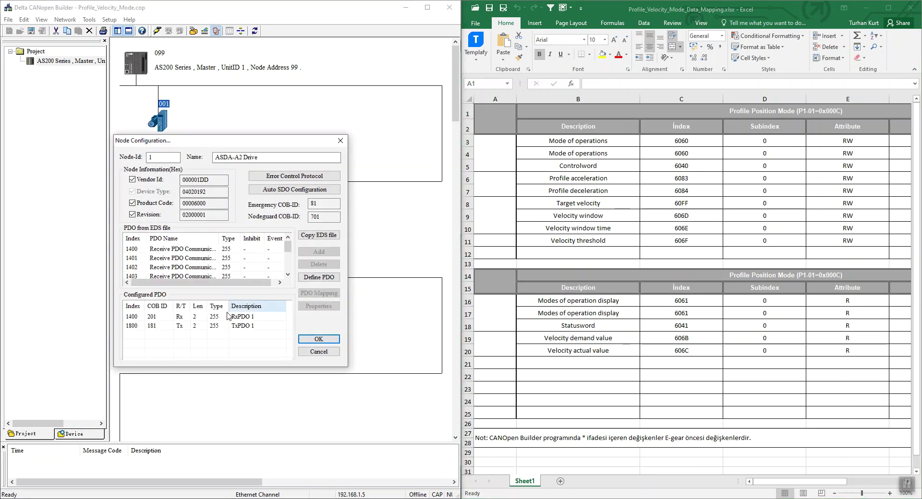
click(245, 317)
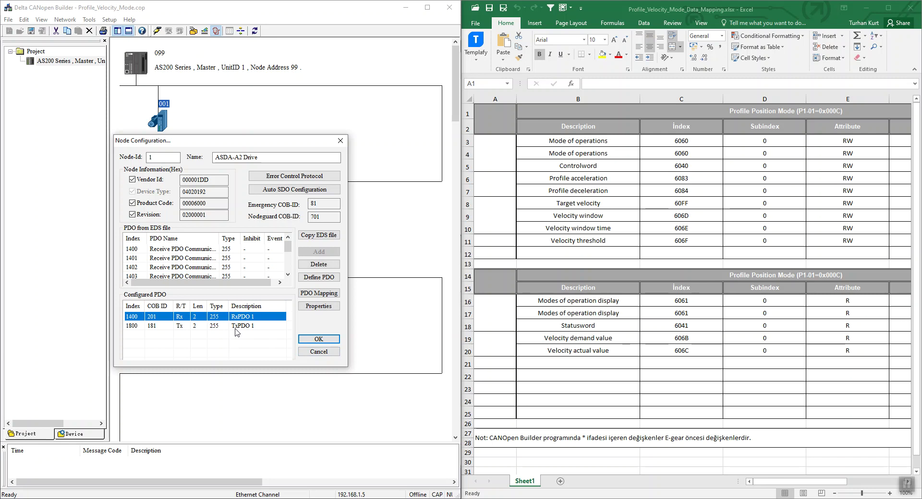
drag(224, 143, 322, 51)
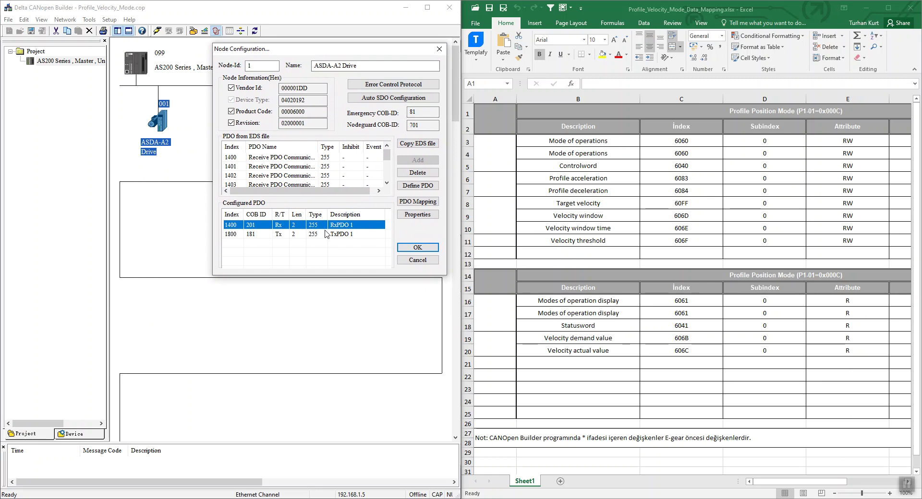
double_click(303, 230)
click(331, 213)
click(330, 181)
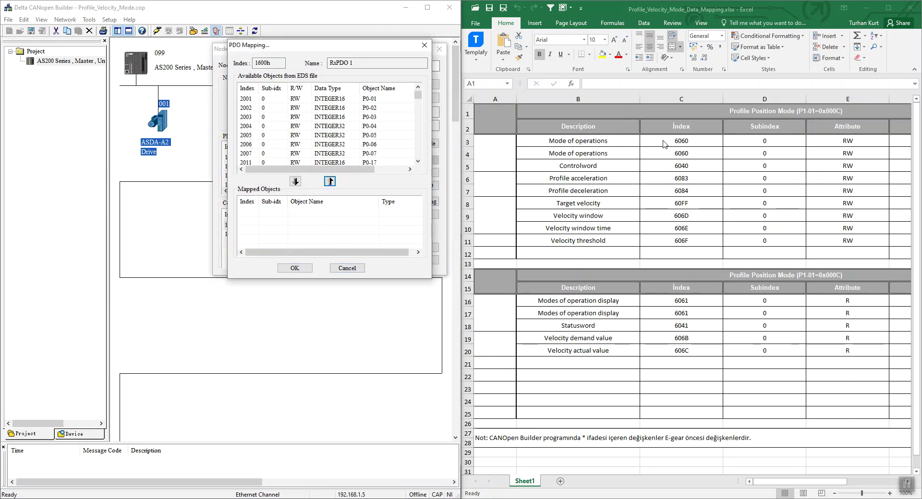
Map object 6060 (Modes of operation) twice into RxPDO 1.
click(338, 135)
scroll(338, 139, down, 10)
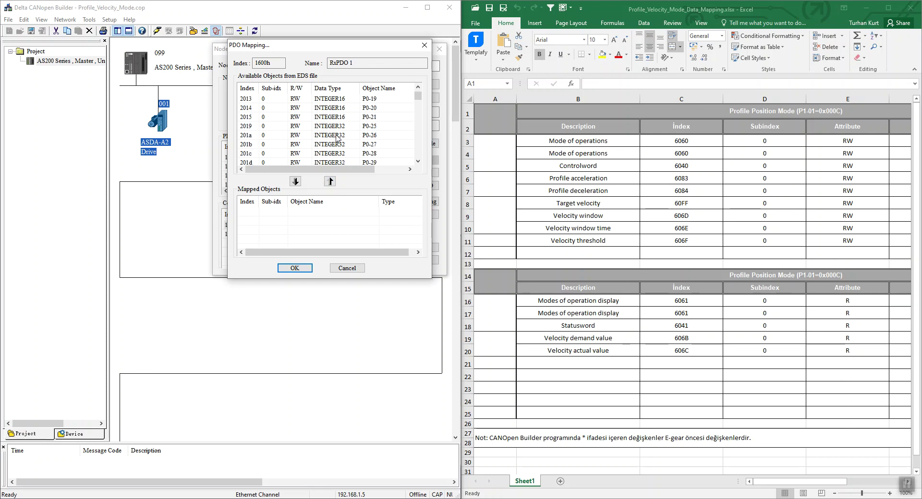
scroll(339, 138, down, 20)
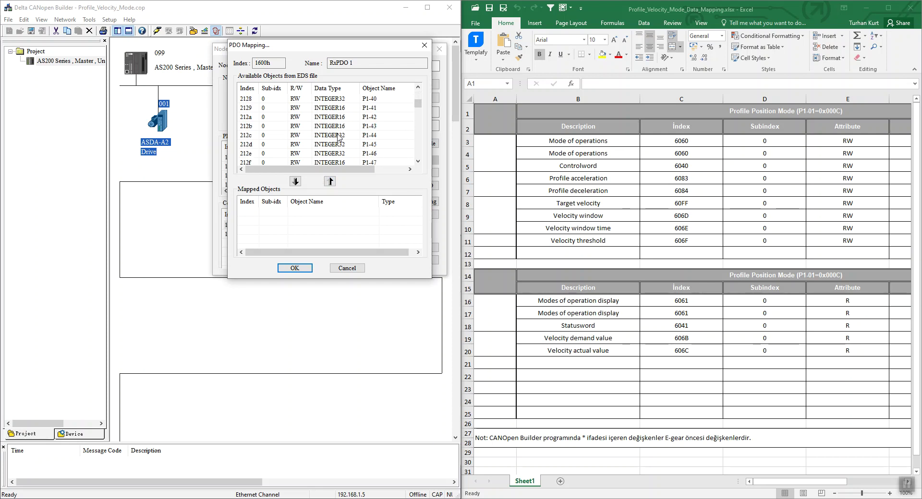
drag(421, 108, 418, 152)
scroll(334, 136, up, 6)
scroll(330, 136, up, 2)
click(268, 139)
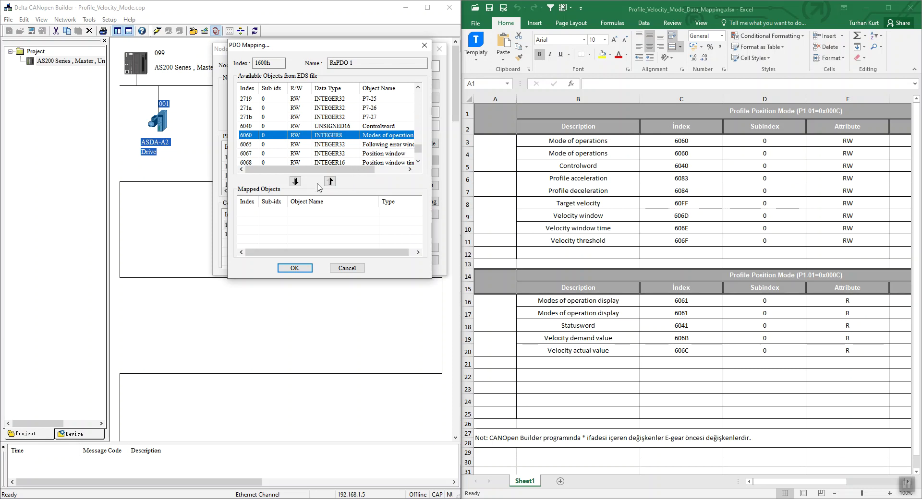
click(296, 181)
click(313, 137)
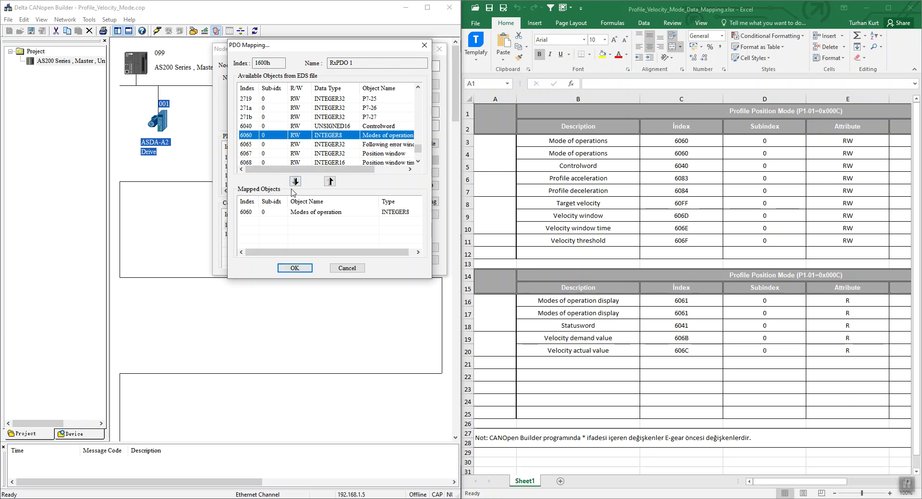
click(295, 181)
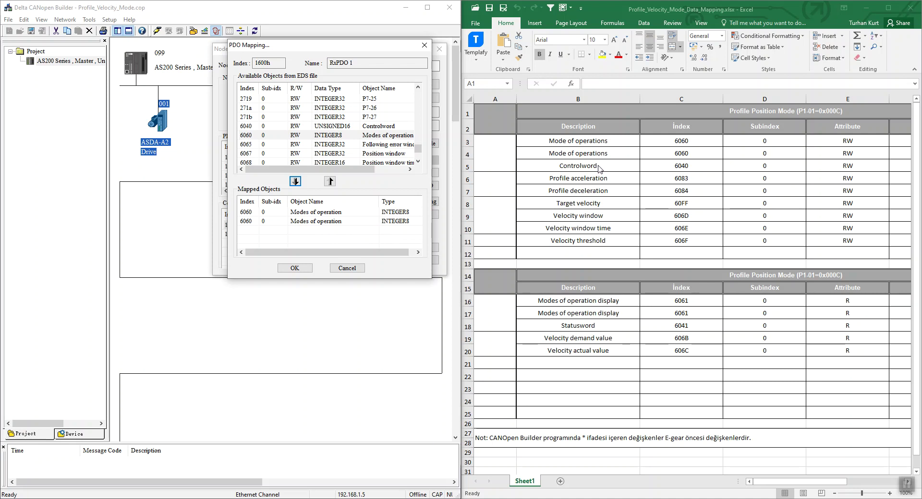
Autofit the Description, Index and Subindex columns of the data mapping sheet.
double_click(641, 99)
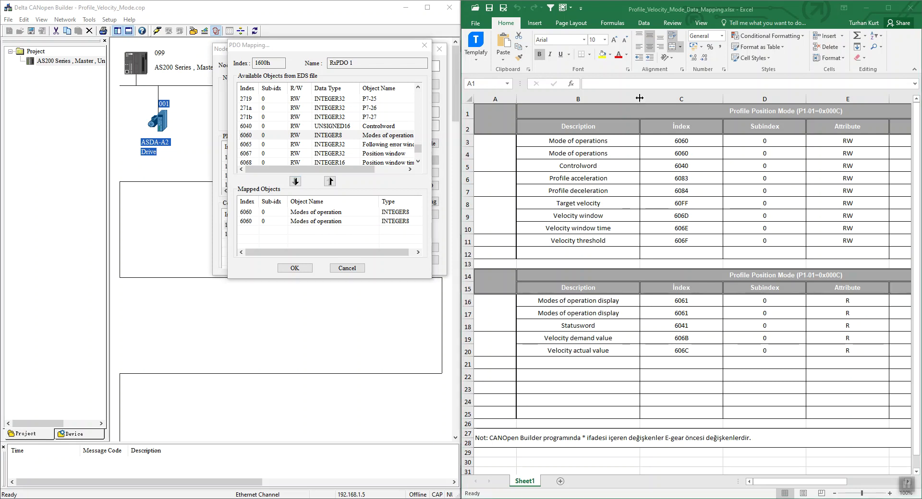
click(828, 175)
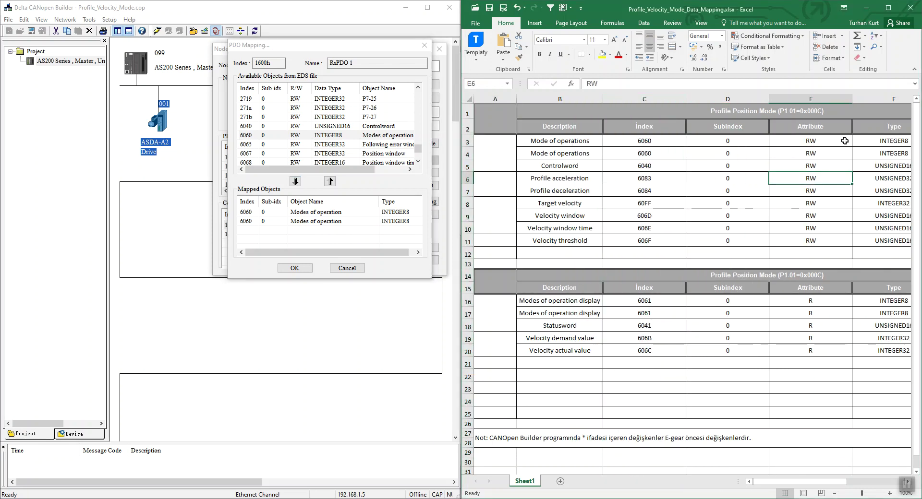
double_click(685, 98)
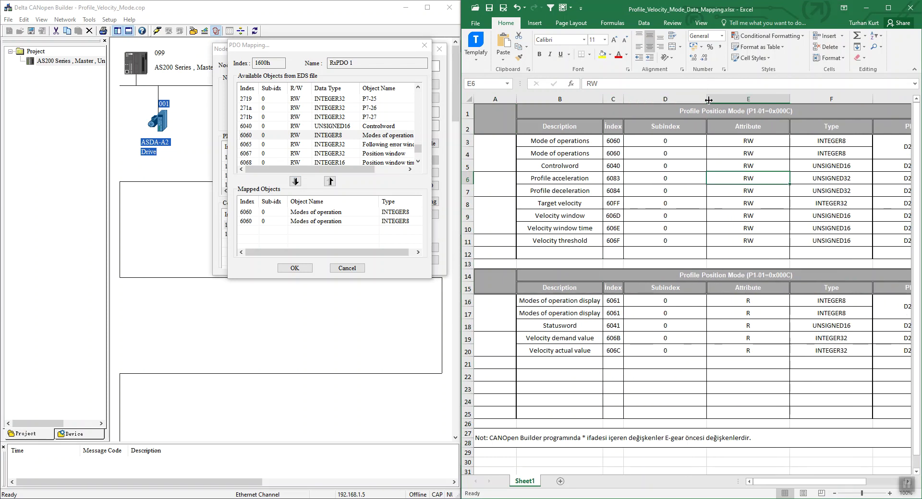
double_click(708, 100)
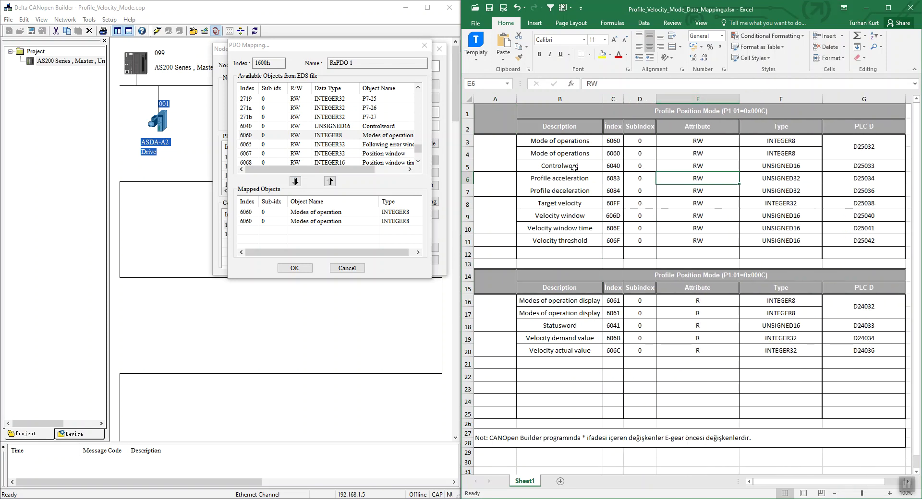
Map object 6040 (Controlword) into RxPDO 1 and accept the PDO mapping.
drag(575, 168, 796, 166)
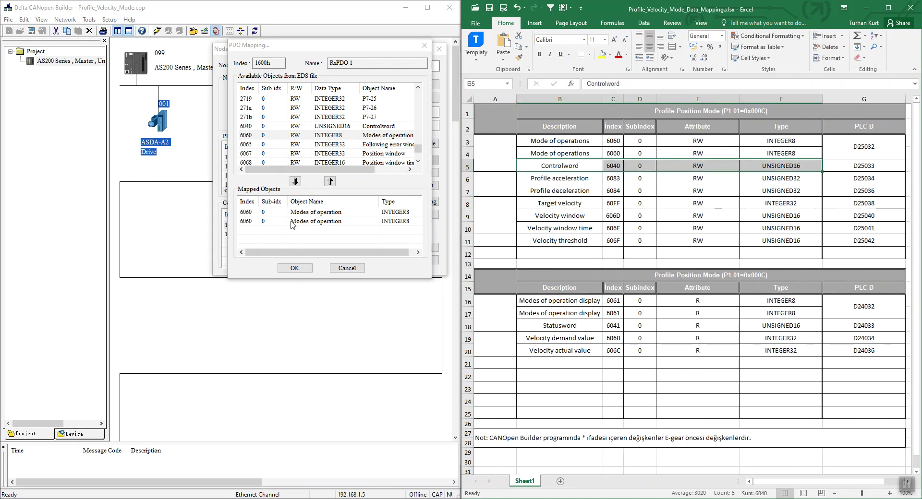
click(418, 162)
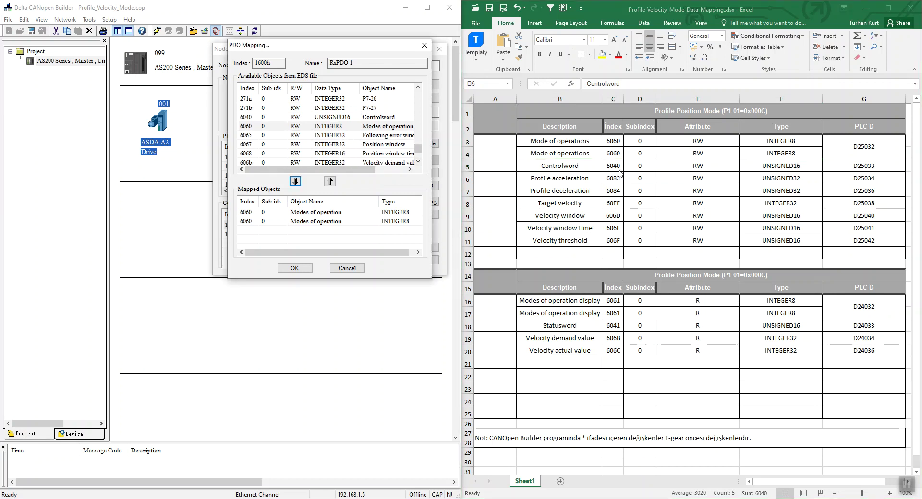
click(307, 117)
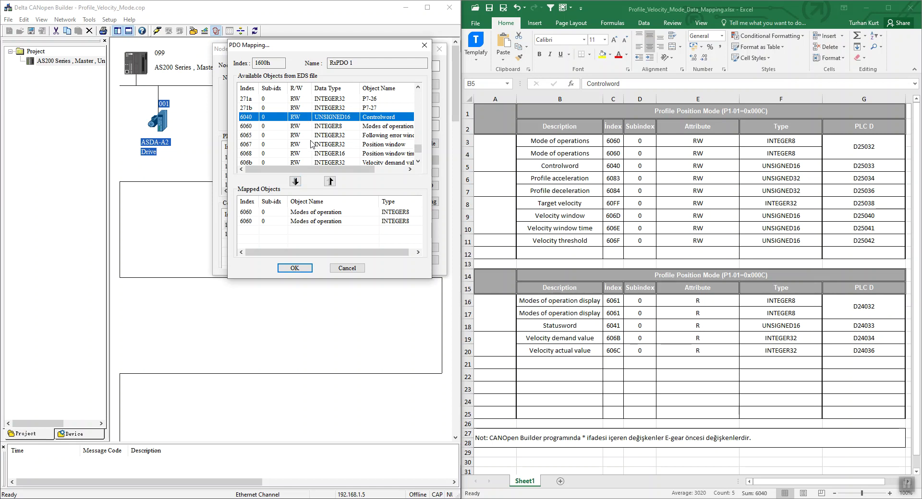
click(296, 181)
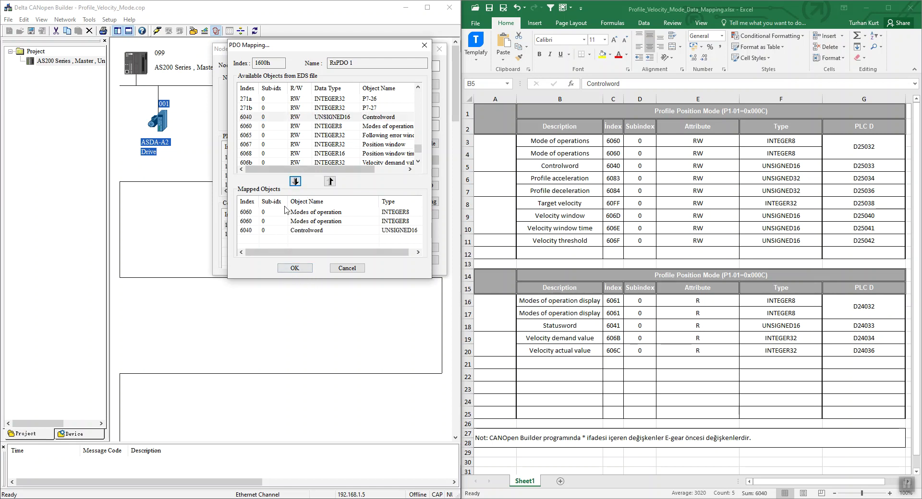
click(294, 269)
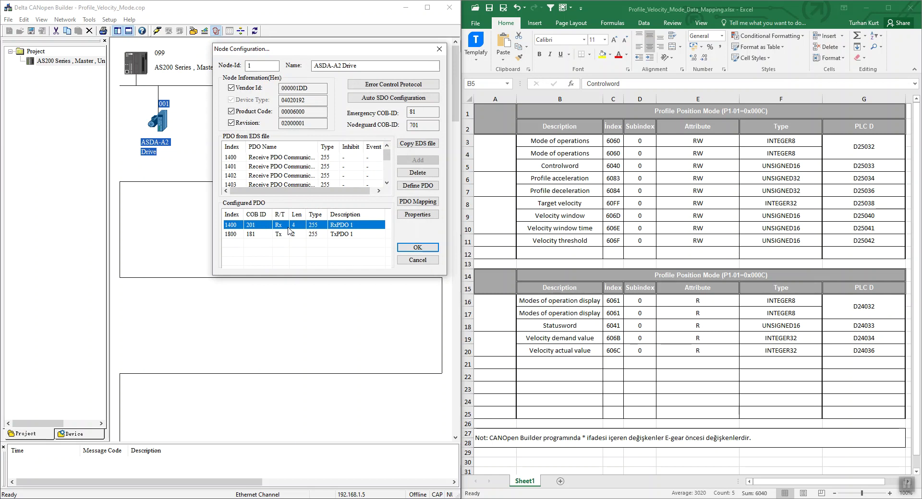
Add receive PDO 1401 to the configured PDOs and remove the mapped Controlword and Target Position objects from RxPDO 2.
double_click(261, 167)
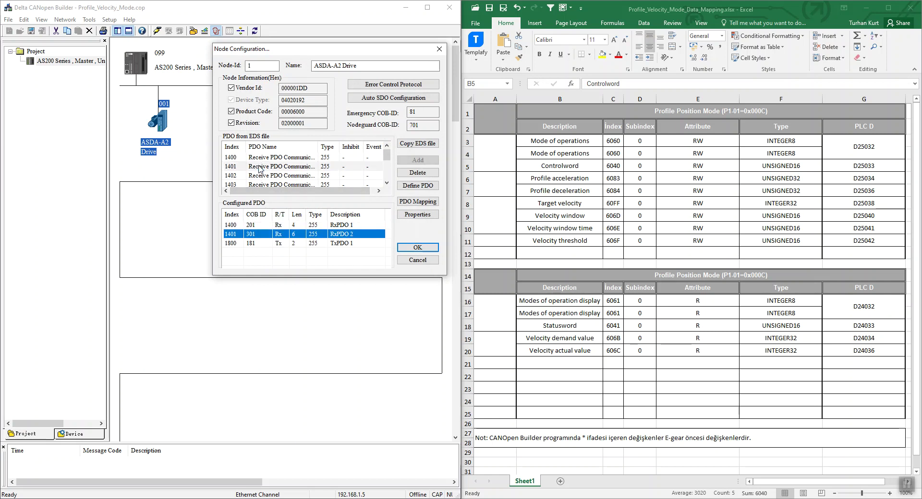
double_click(253, 238)
click(313, 224)
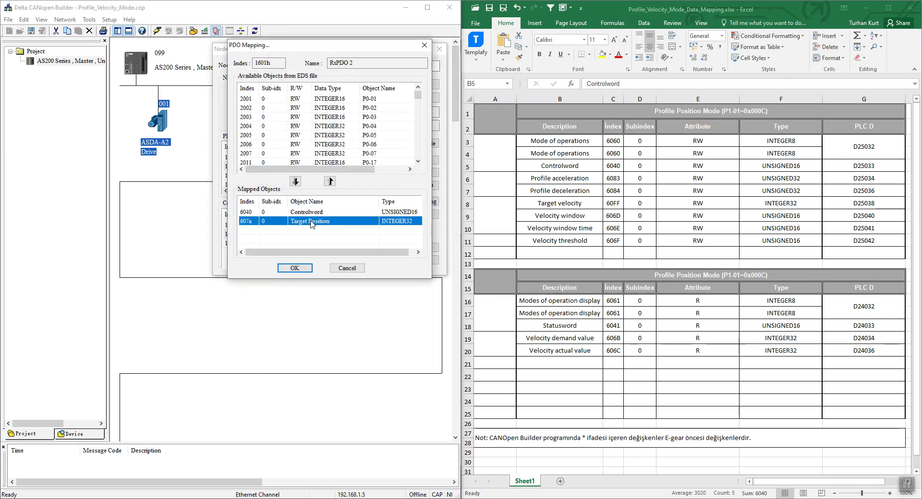
click(331, 181)
click(330, 181)
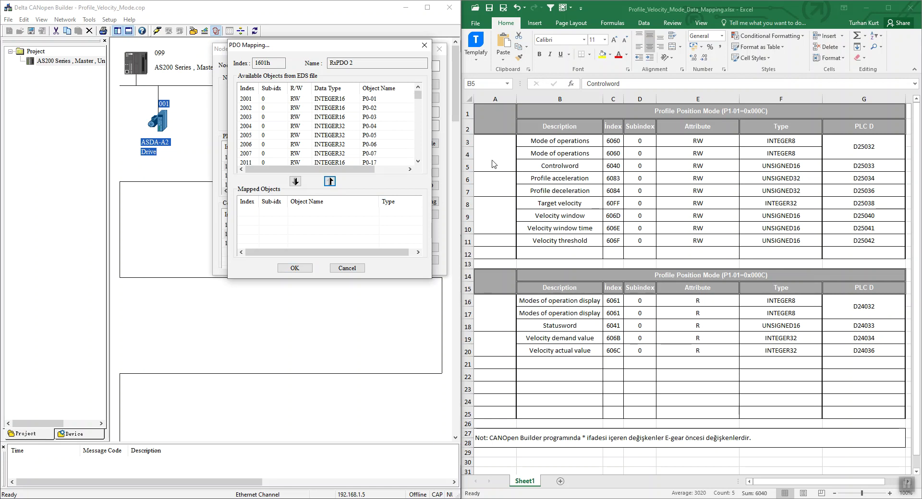
Locate the profile acceleration (6083) and profile deceleration (6084) objects among the EDS objects available for RxPDO 2.
drag(418, 95, 418, 151)
scroll(320, 139, up, 3)
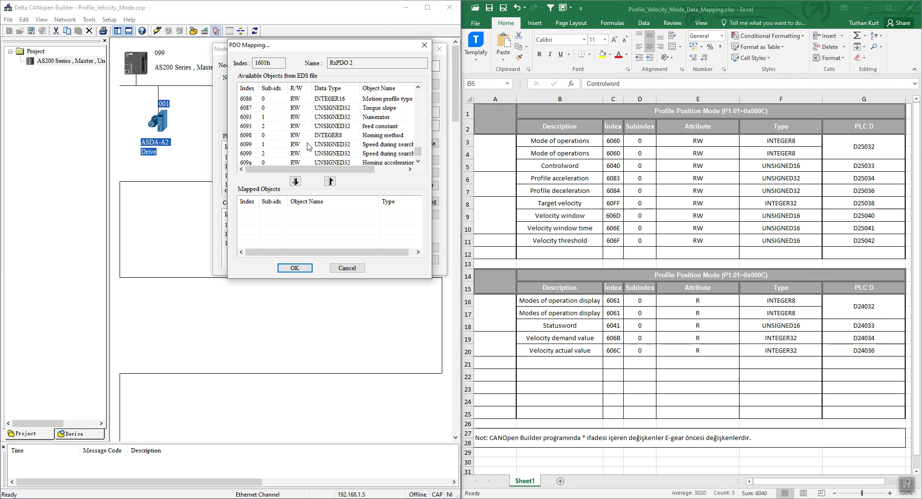